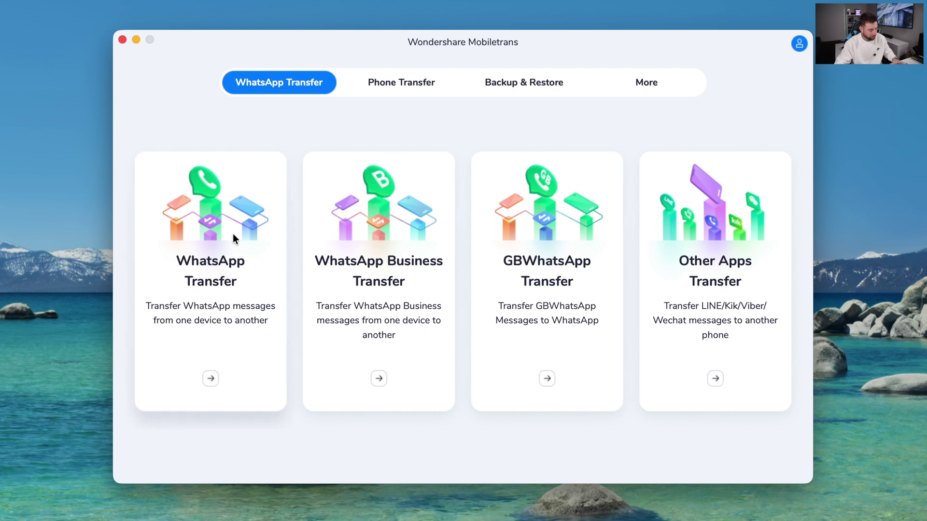
# Explore the WhatsApp, WhatsApp Business and other-apps transfer setups, swapping source and destination phones
pyautogui.click(231, 291)
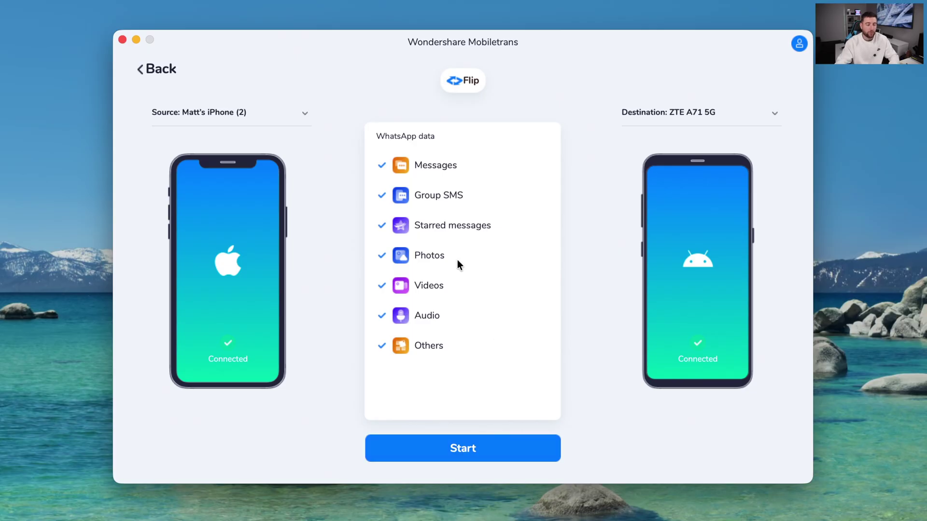
pyautogui.click(475, 82)
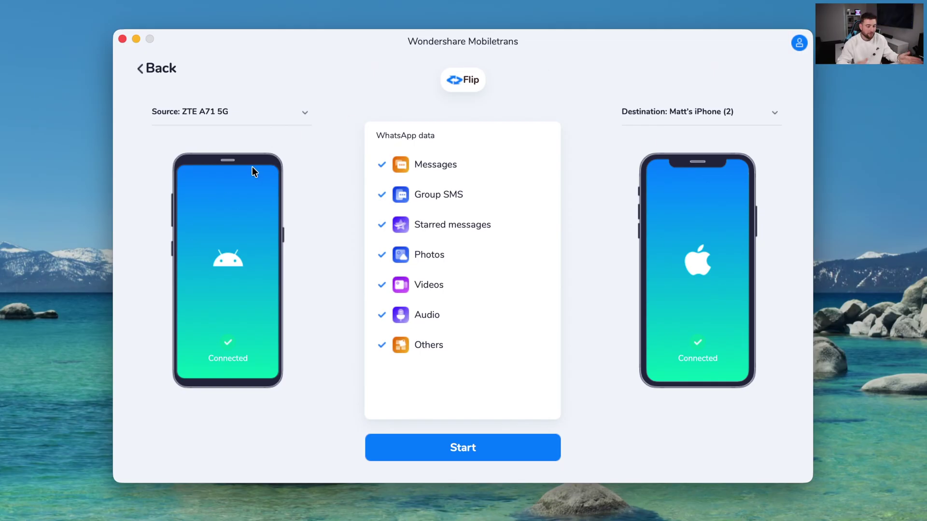
pyautogui.click(161, 69)
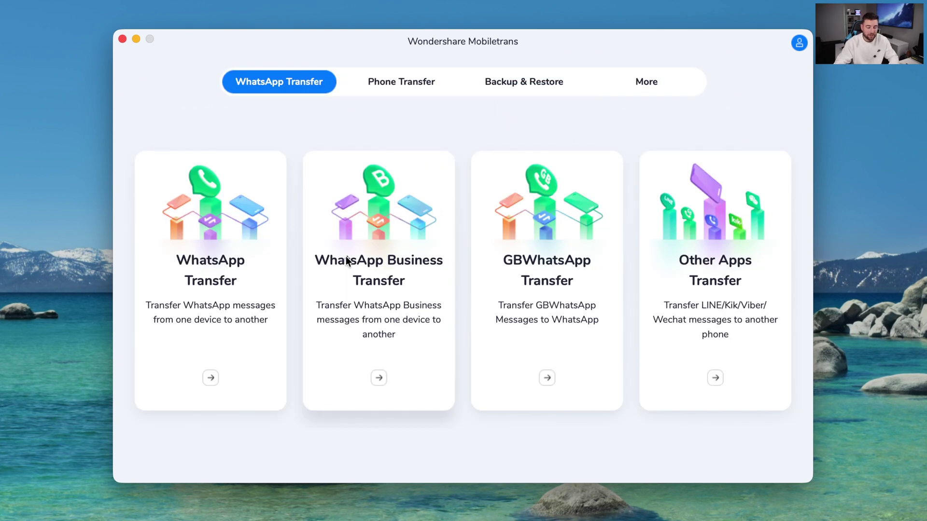
pyautogui.click(391, 344)
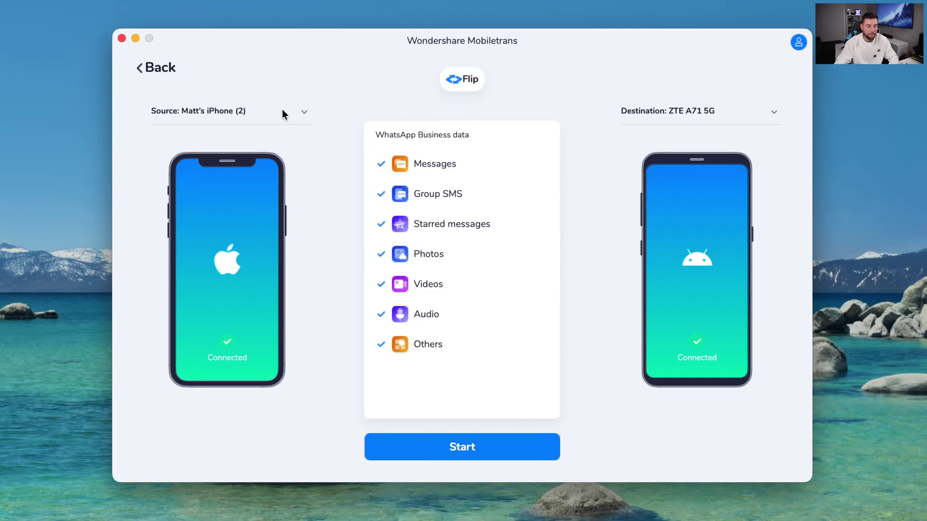
pyautogui.click(155, 68)
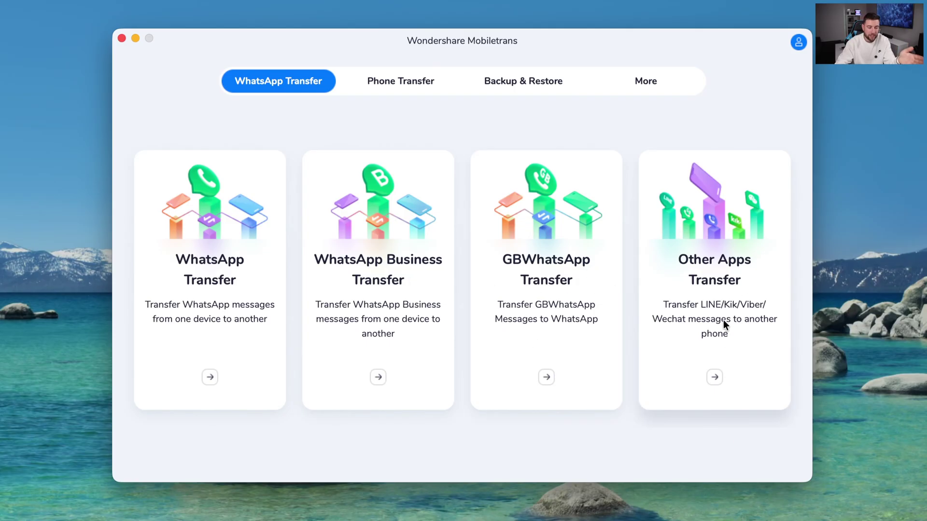
pyautogui.click(755, 368)
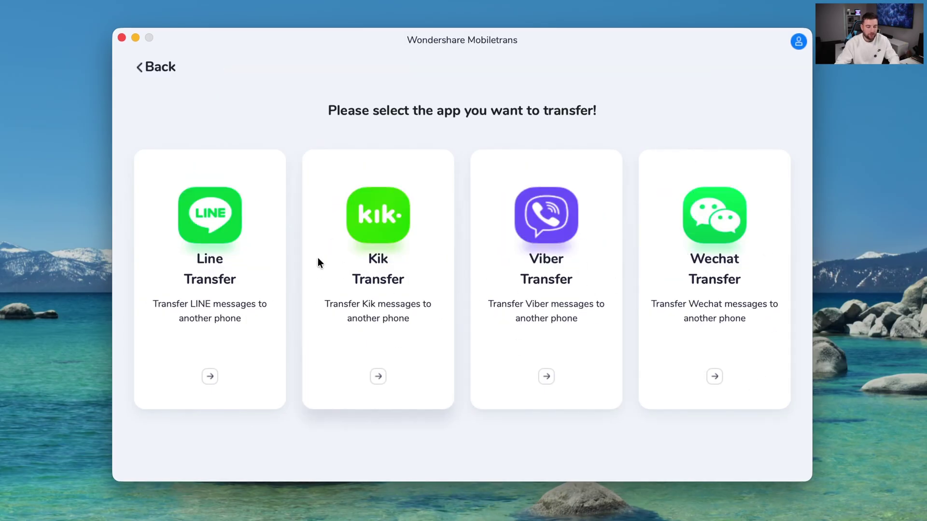
pyautogui.click(148, 63)
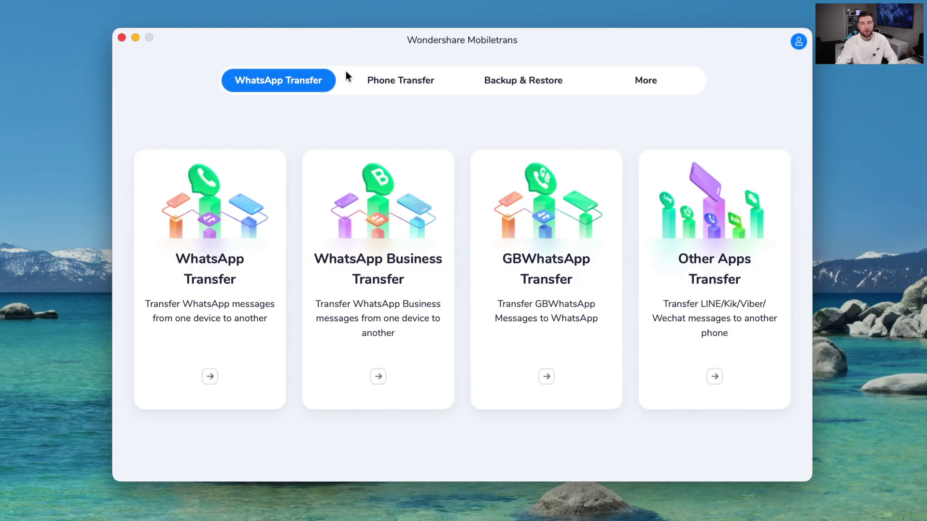
# Transfer only Photos from the ZTE A71 5G to the iPhone, excluding contacts, texts, videos and voice memos
pyautogui.click(392, 80)
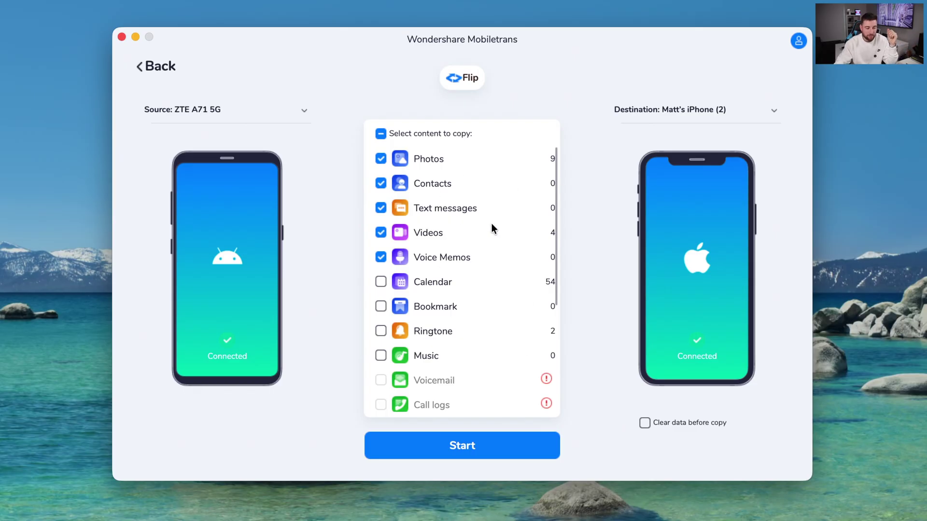
pyautogui.scroll(-5, 490, 228)
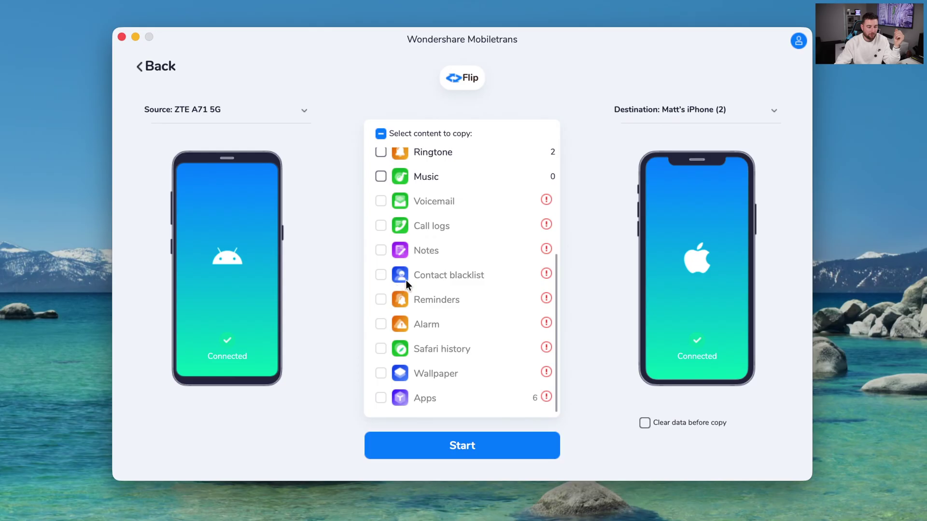
pyautogui.scroll(5, 406, 280)
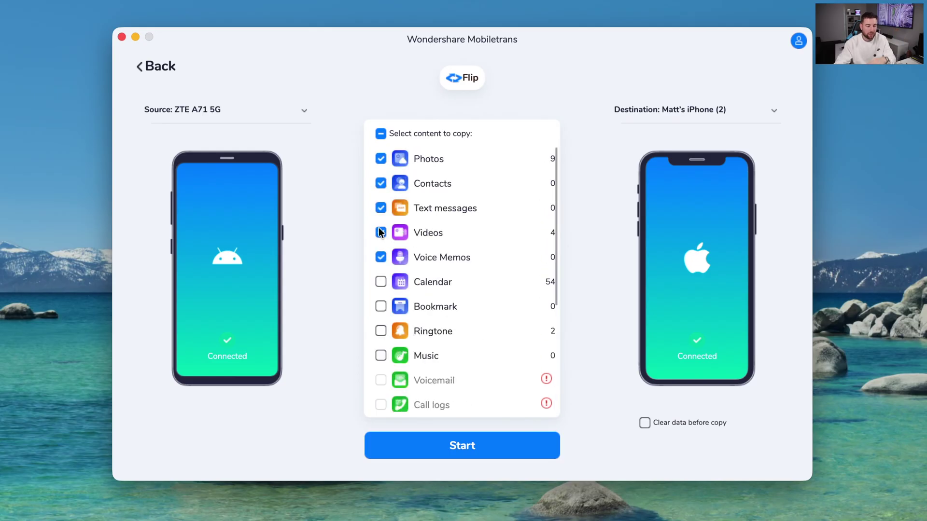
pyautogui.click(380, 257)
pyautogui.click(379, 232)
pyautogui.click(380, 208)
pyautogui.click(380, 183)
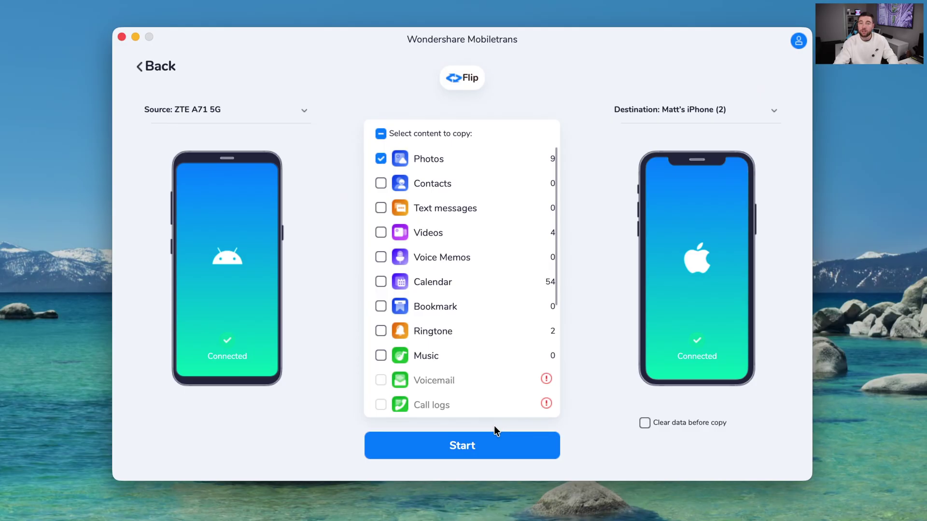
pyautogui.click(487, 444)
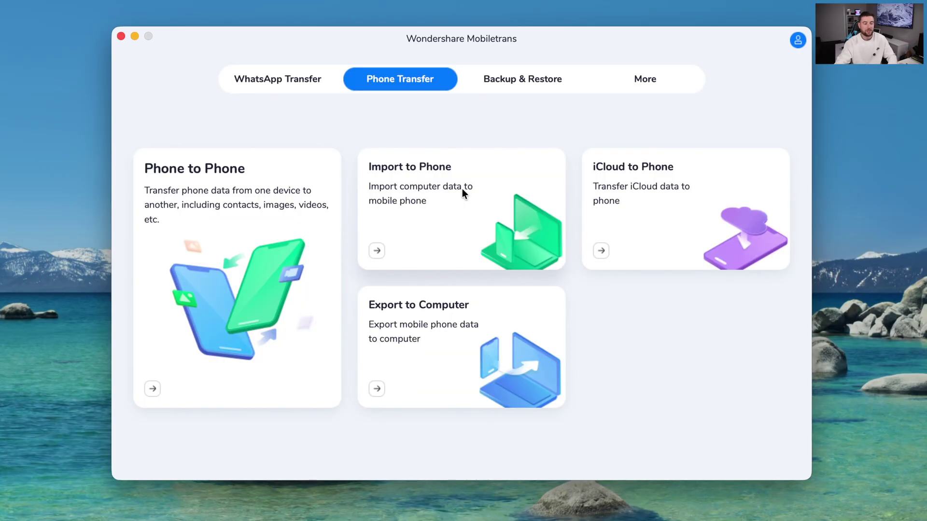
pyautogui.click(407, 208)
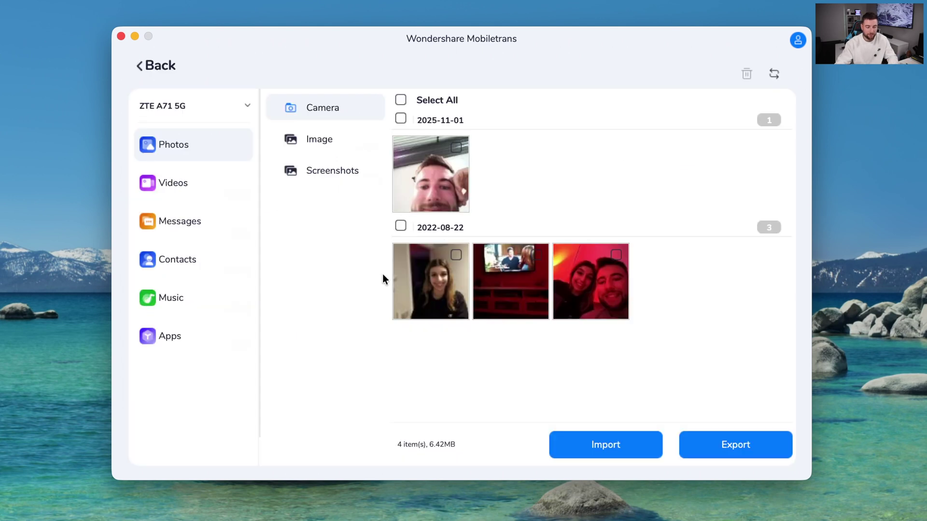
pyautogui.click(186, 187)
pyautogui.click(208, 222)
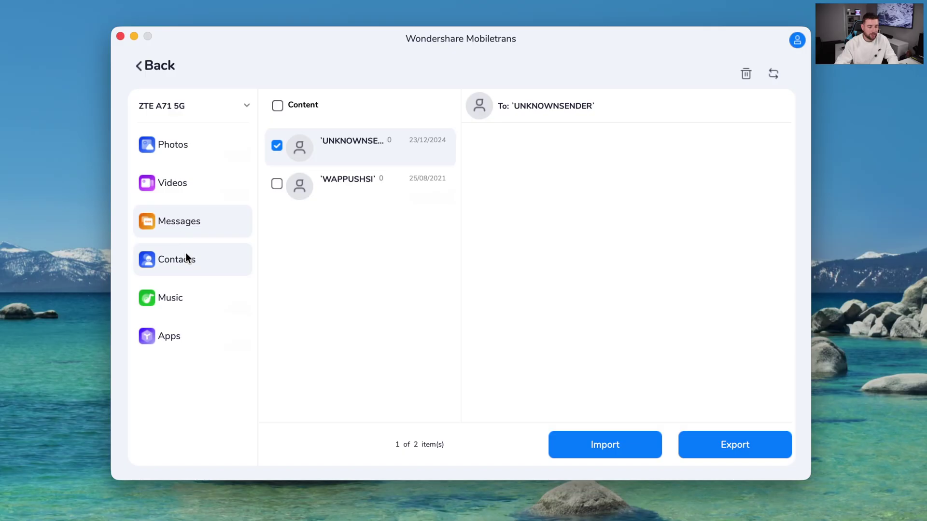
pyautogui.click(161, 133)
pyautogui.click(312, 140)
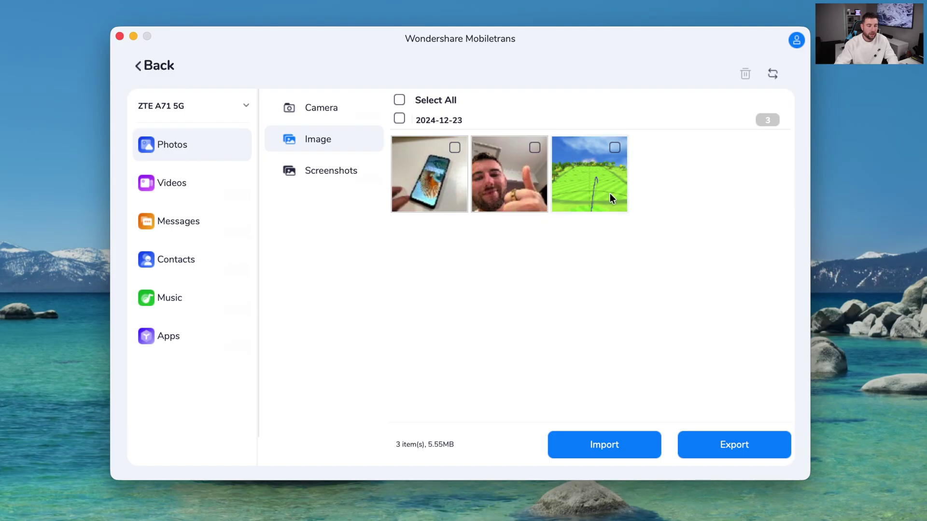
pyautogui.click(138, 68)
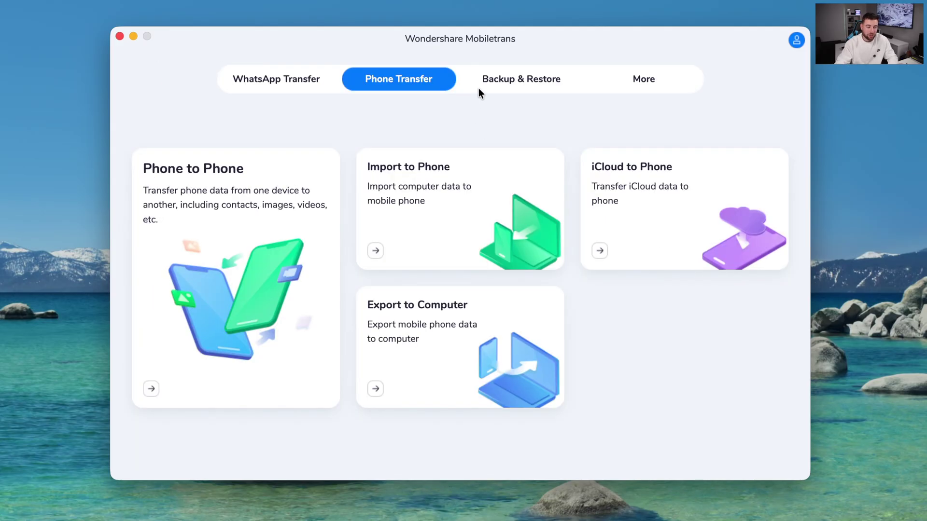
pyautogui.click(452, 164)
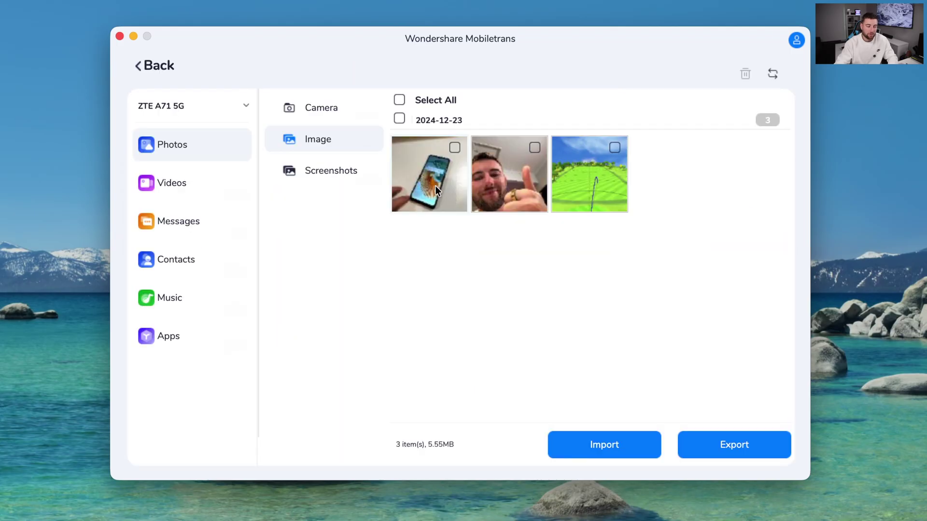
pyautogui.click(247, 105)
# Open the iPhone's export-to-computer view and browse its videos, messages, contacts and music
pyautogui.click(167, 143)
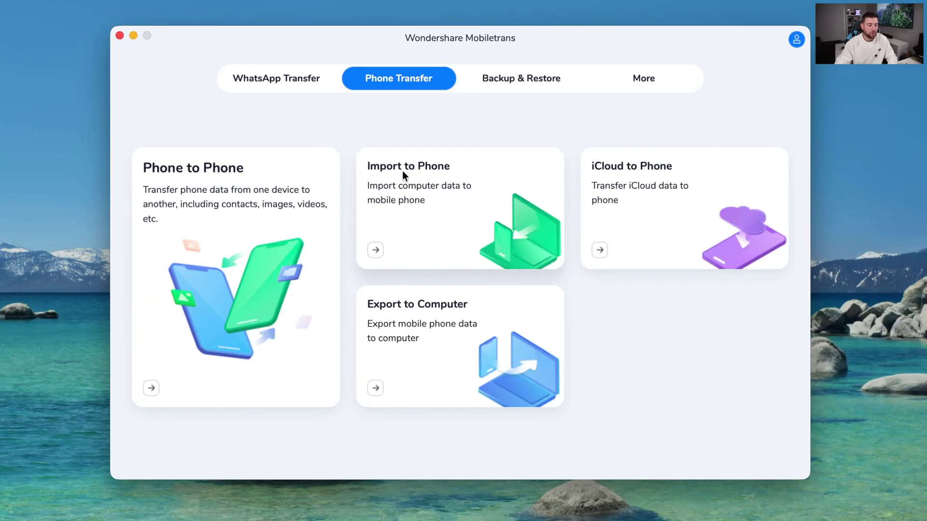
pyautogui.click(472, 303)
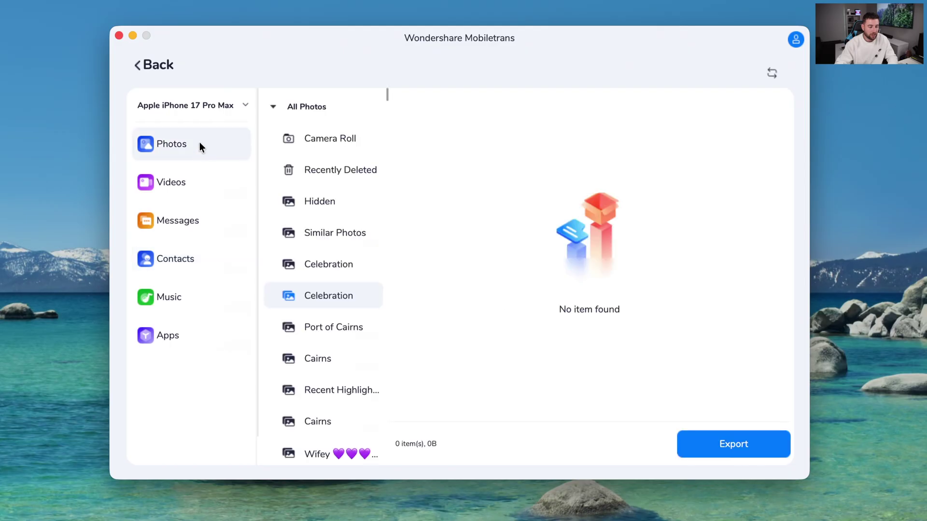
pyautogui.click(179, 185)
pyautogui.click(190, 212)
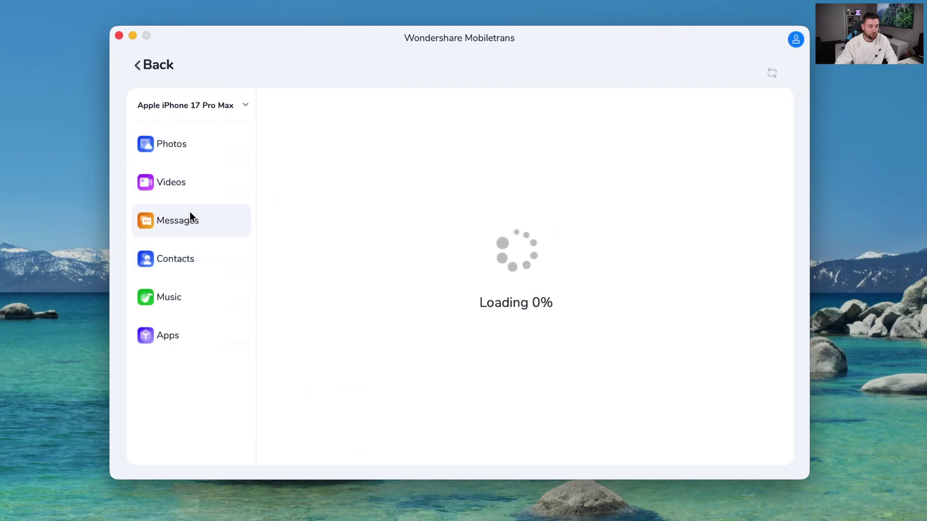
pyautogui.click(174, 273)
pyautogui.click(180, 293)
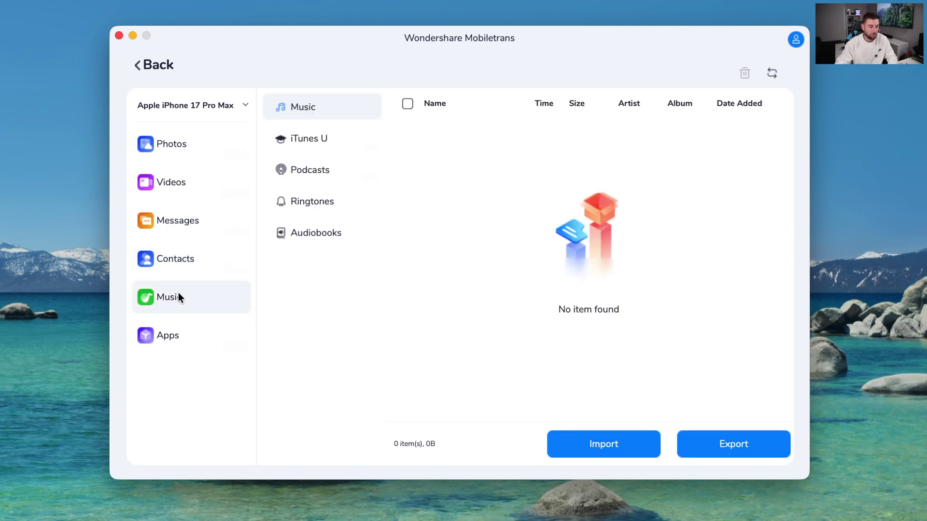
# Select the first 2025-11-22 photo in the iPhone's Camera Roll
pyautogui.click(177, 153)
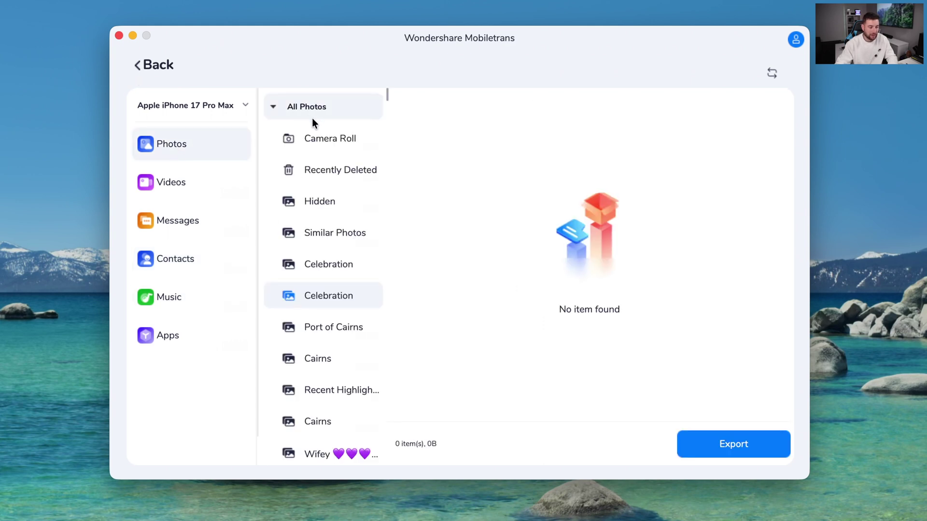
pyautogui.click(325, 137)
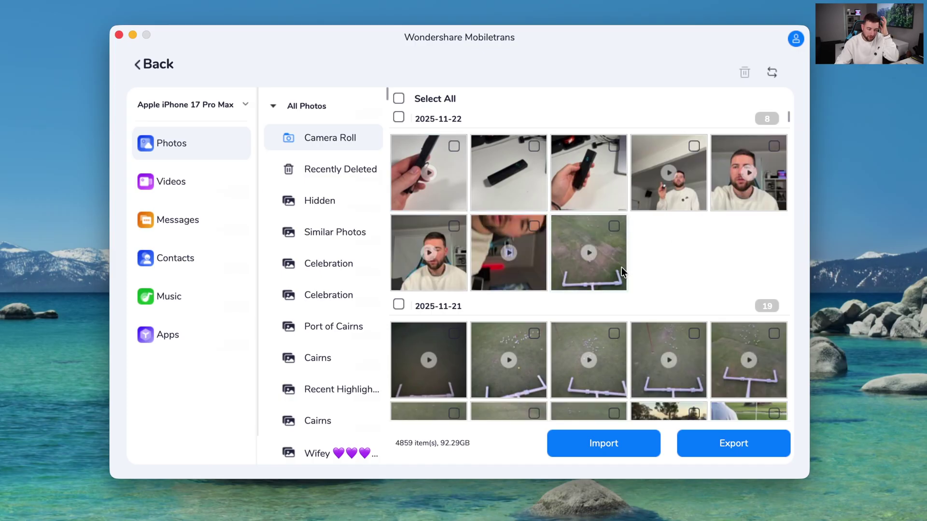
pyautogui.click(454, 146)
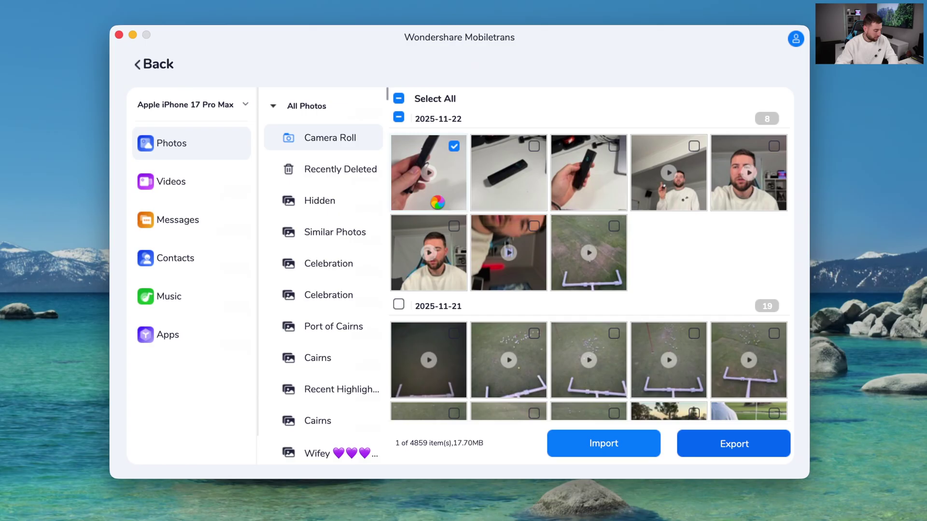
# Export the selected 17.70MB photo to the Desktop folder and return to Phone Transfer options
pyautogui.click(755, 444)
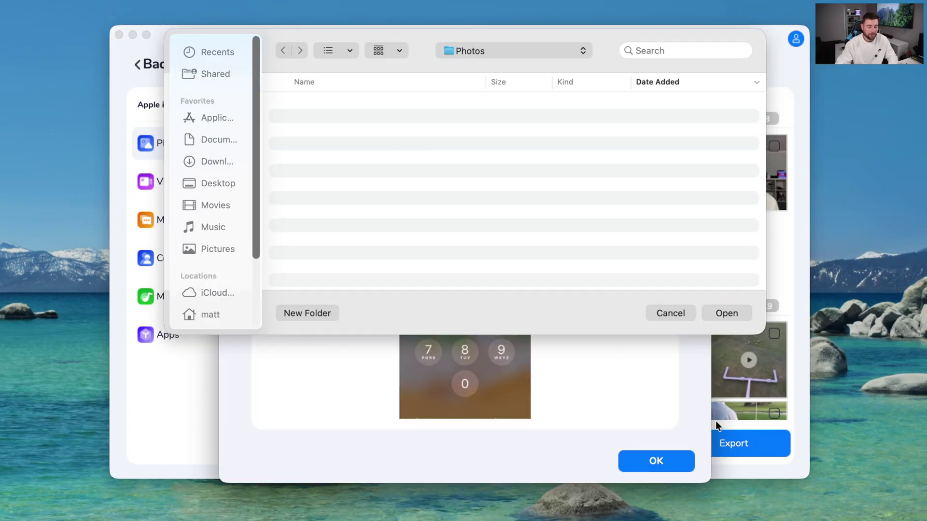
pyautogui.click(224, 185)
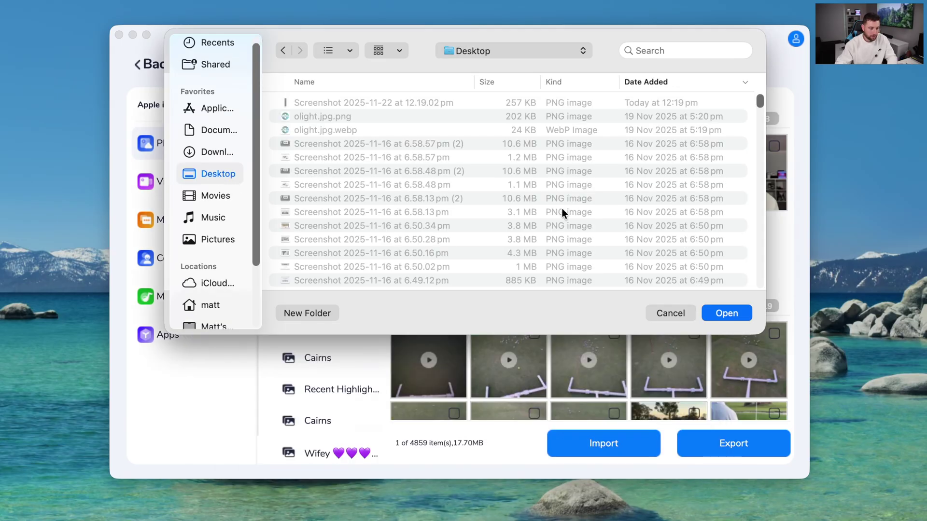
pyautogui.click(736, 310)
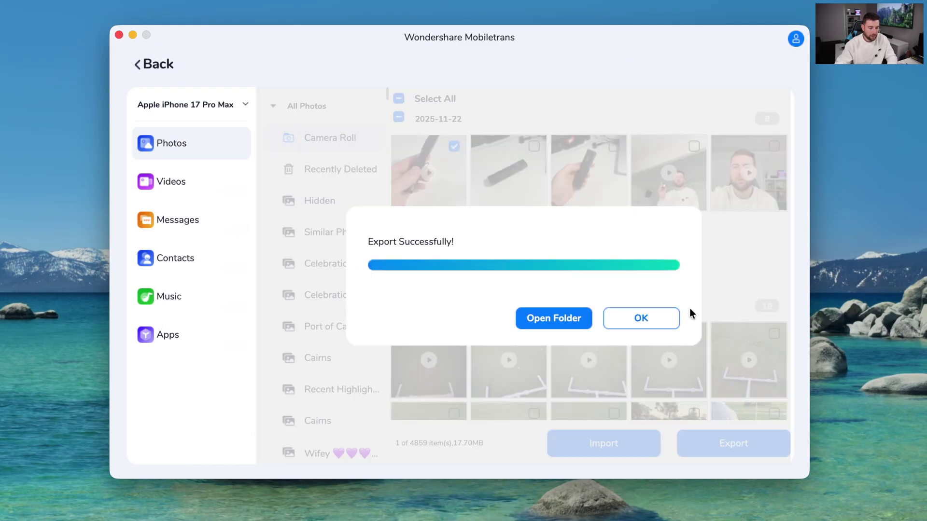
pyautogui.click(617, 319)
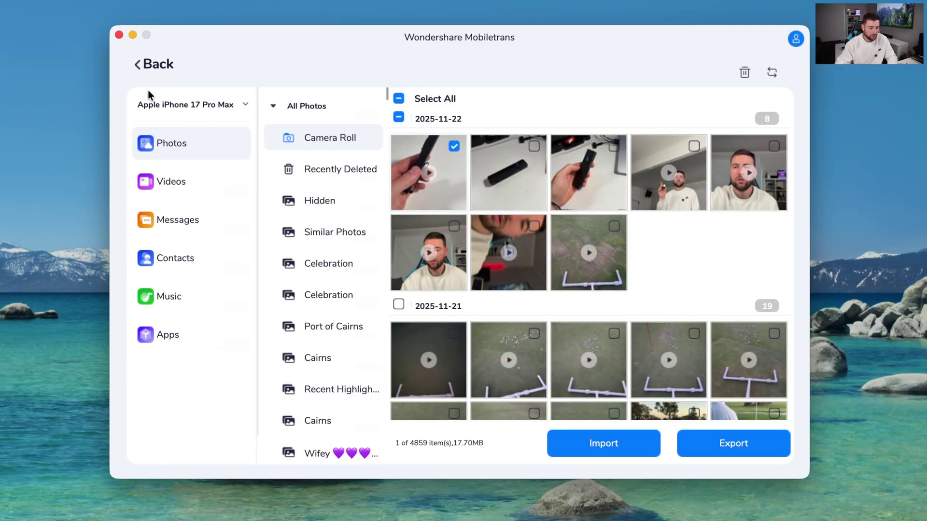
pyautogui.click(144, 66)
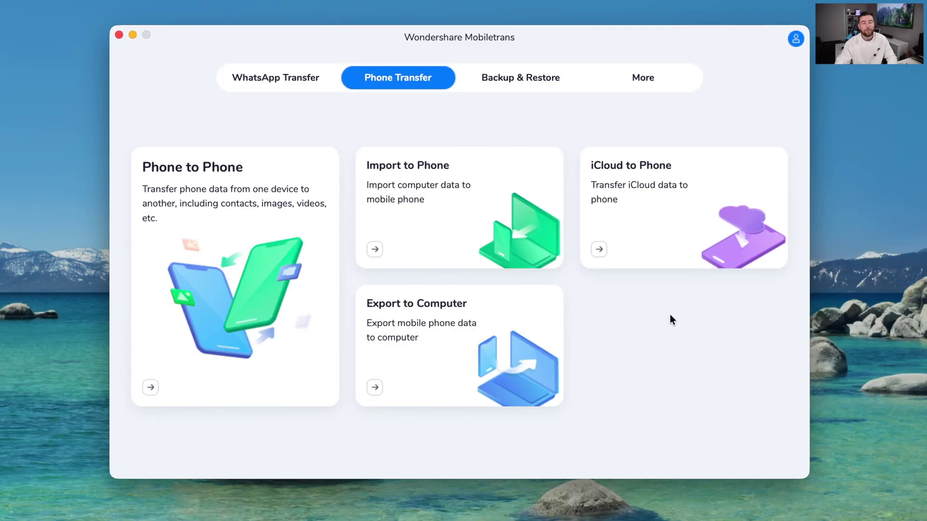
pyautogui.click(662, 225)
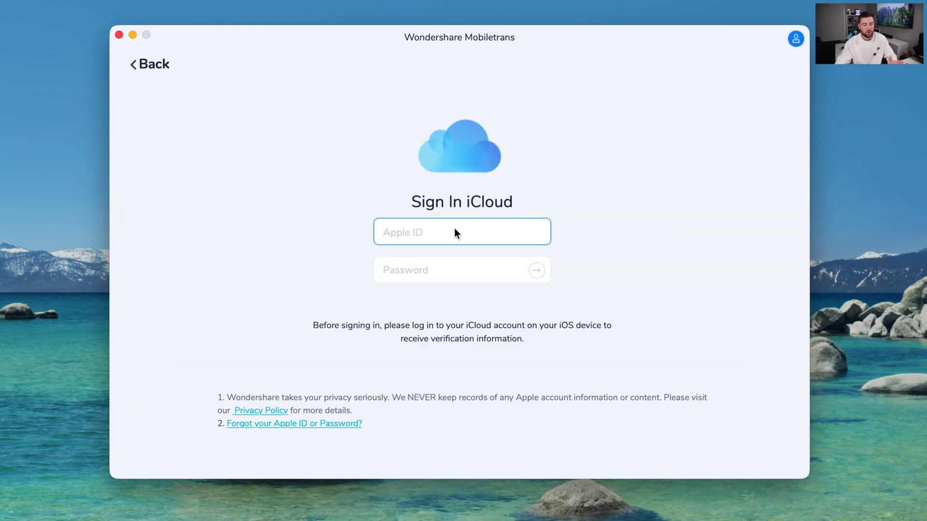
pyautogui.click(138, 63)
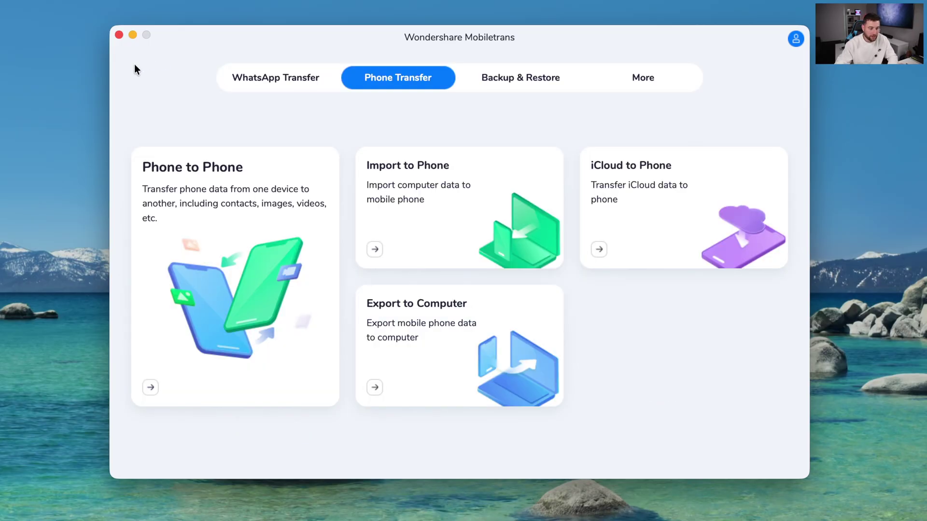
pyautogui.click(544, 80)
pyautogui.moveTo(516, 36); pyautogui.dragTo(553, 15)
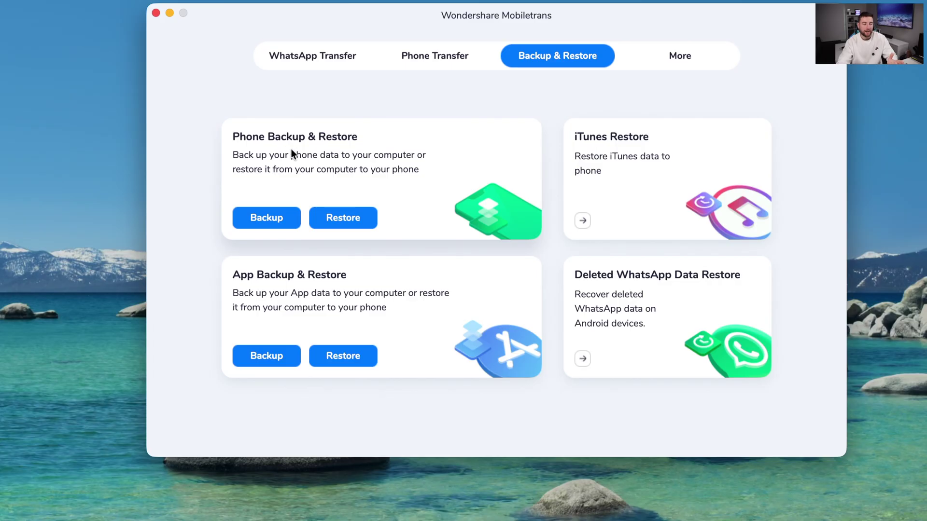
# Back up the ZTE A71 5G to the computer, saving all 9 photos and 4 videos
pyautogui.click(267, 216)
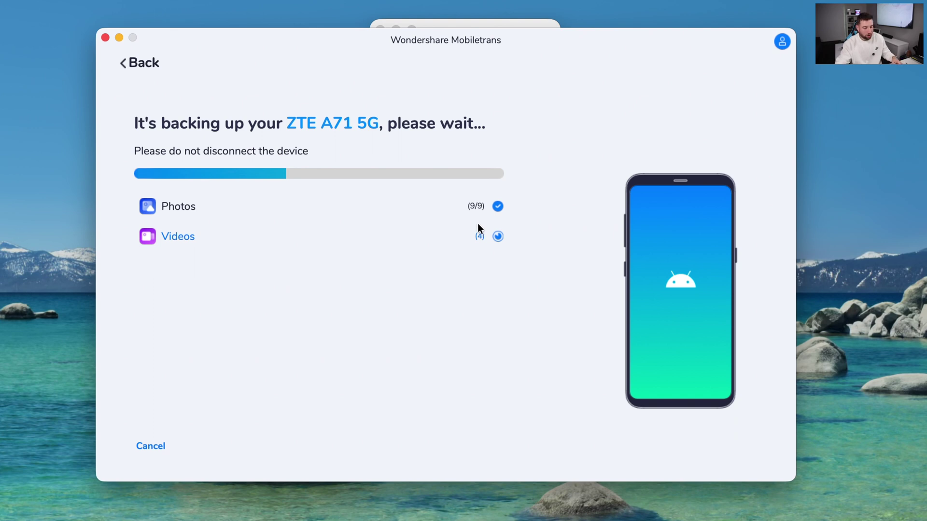
# Open the backup records and view the contents of the 2.00 GB ZTE A71 5G backup
pyautogui.click(154, 67)
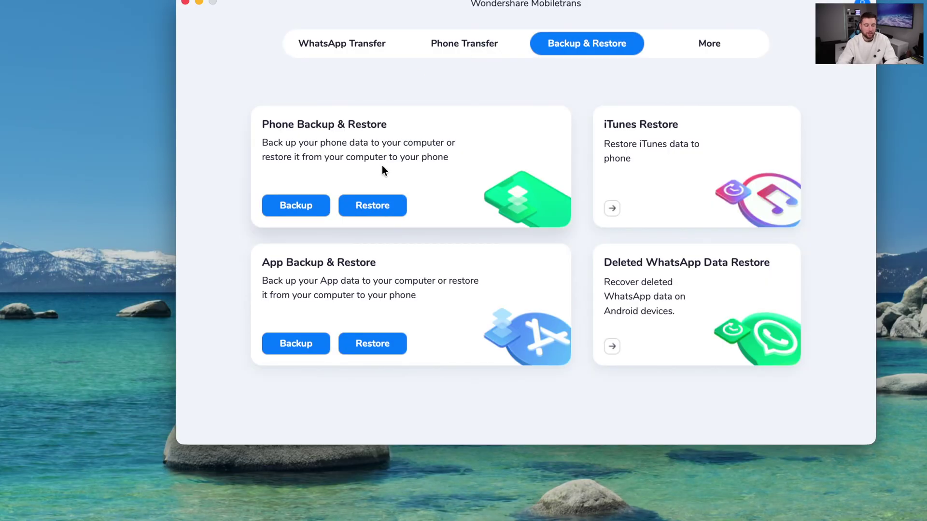
pyautogui.click(379, 205)
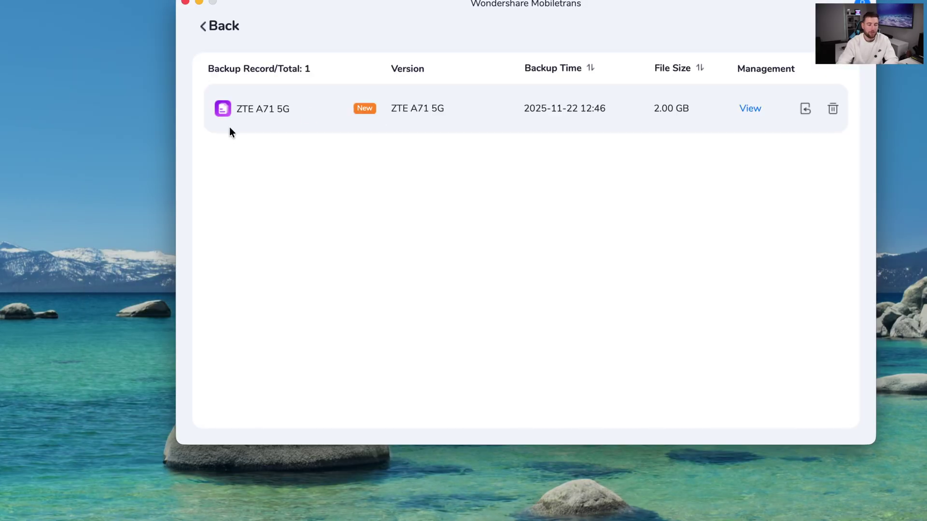
pyautogui.click(721, 112)
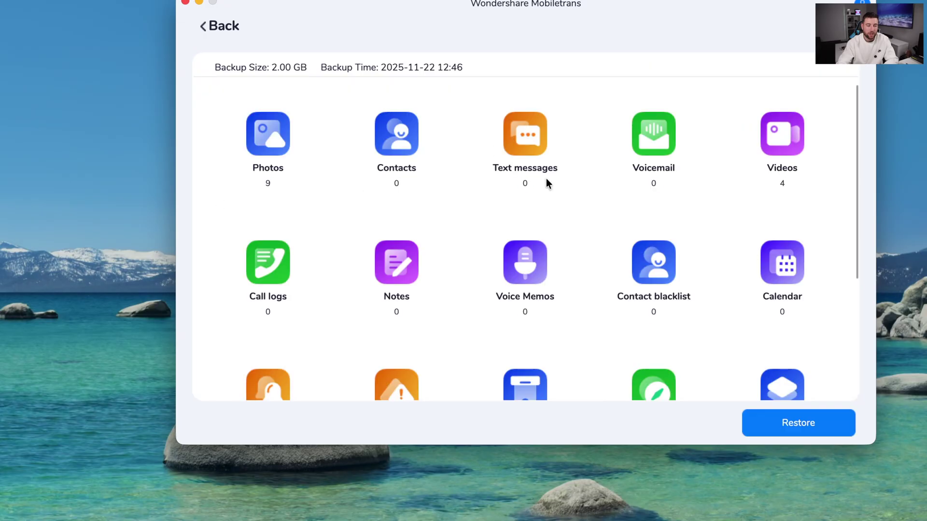
pyautogui.scroll(-5, 608, 208)
pyautogui.scroll(5, 609, 244)
pyautogui.click(203, 24)
# Check the restore setup for that backup, then go back to Backup & Restore options
pyautogui.click(806, 109)
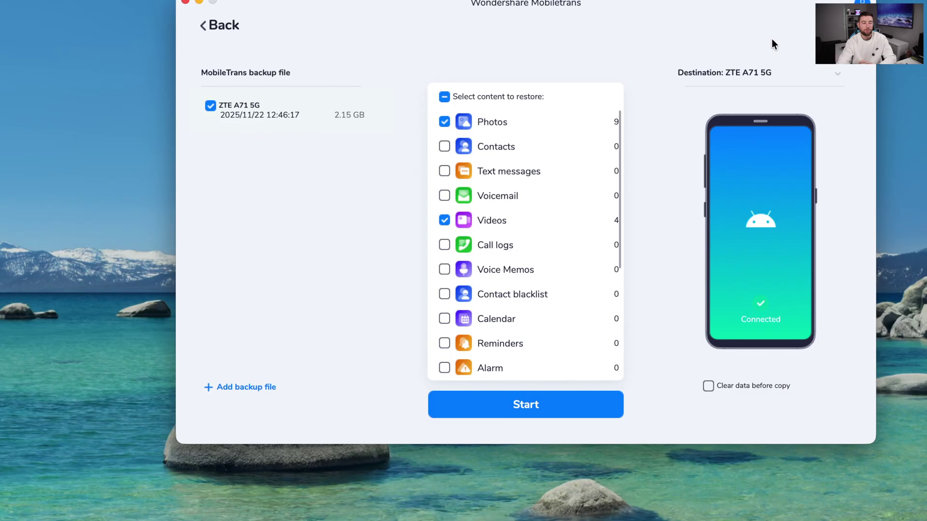
pyautogui.click(211, 25)
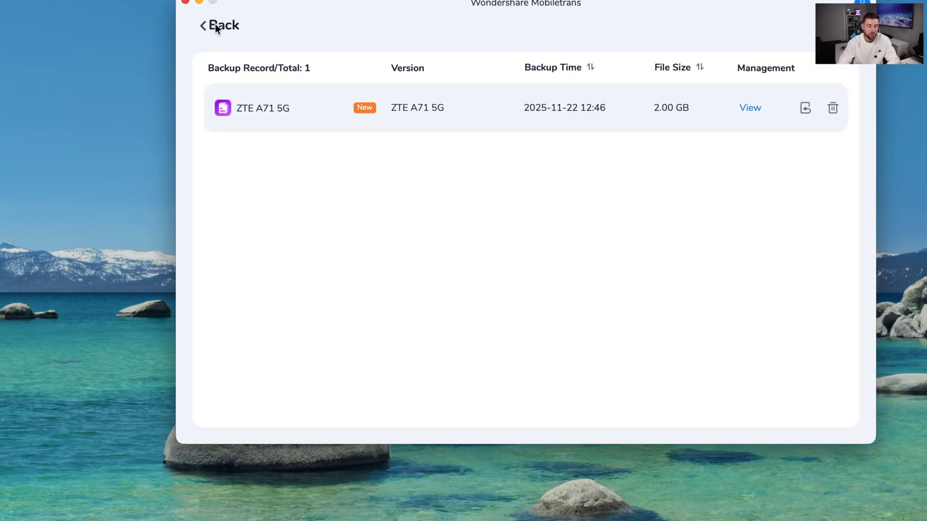
pyautogui.click(214, 25)
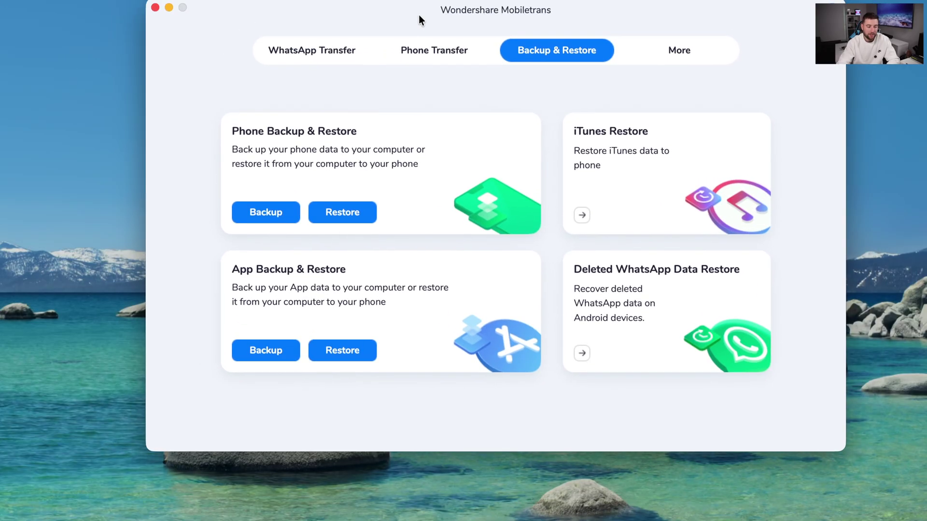